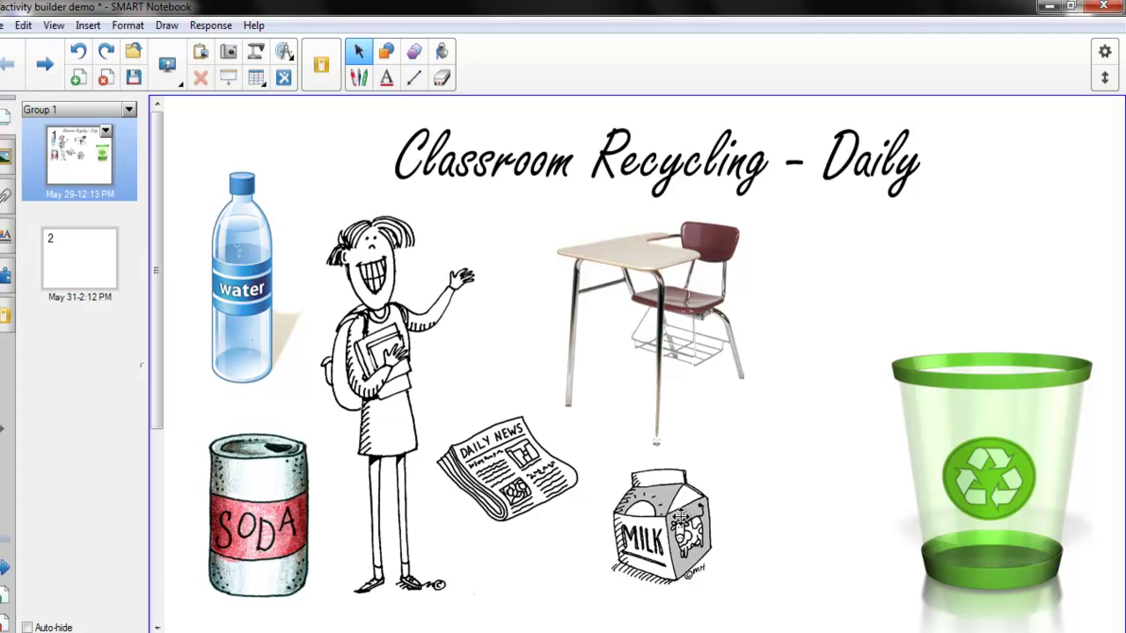
# Step: Test-drop the milk carton on the bin, then make its white background transparent
pyautogui.moveTo(680, 519); pyautogui.dragTo(1018, 441)
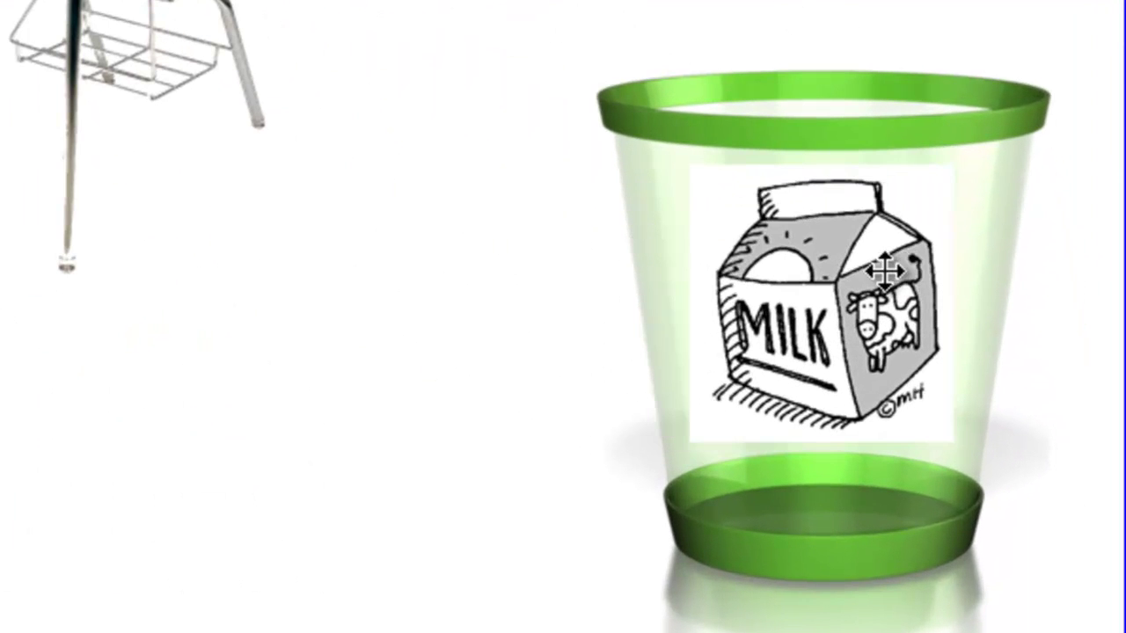
pyautogui.moveTo(884, 270); pyautogui.dragTo(144, 431)
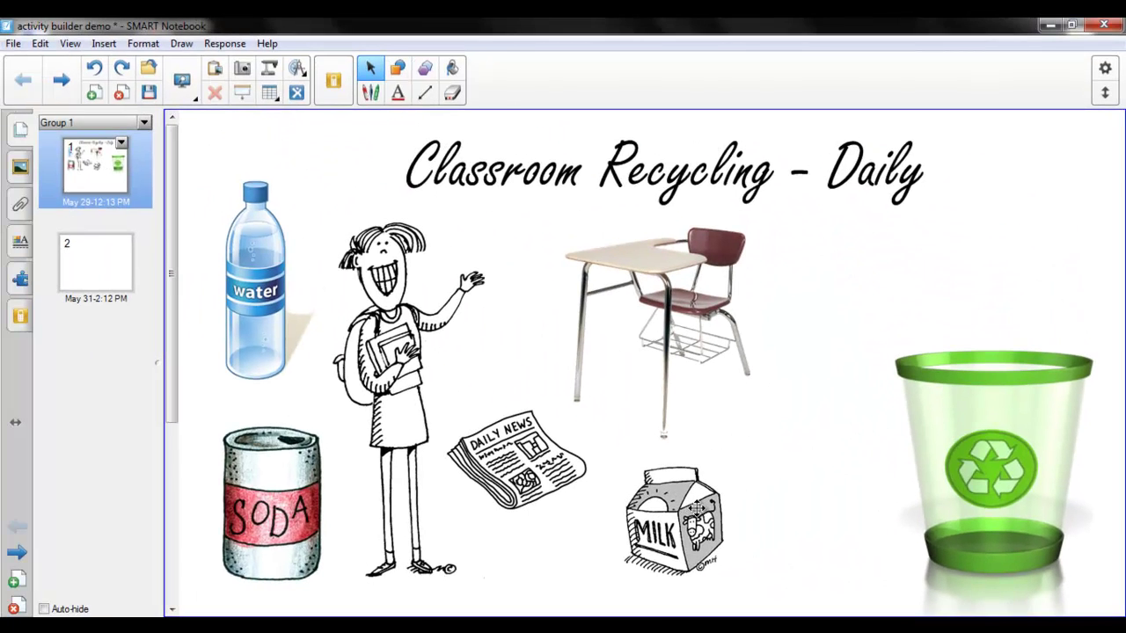
pyautogui.click(697, 508)
pyautogui.click(737, 457)
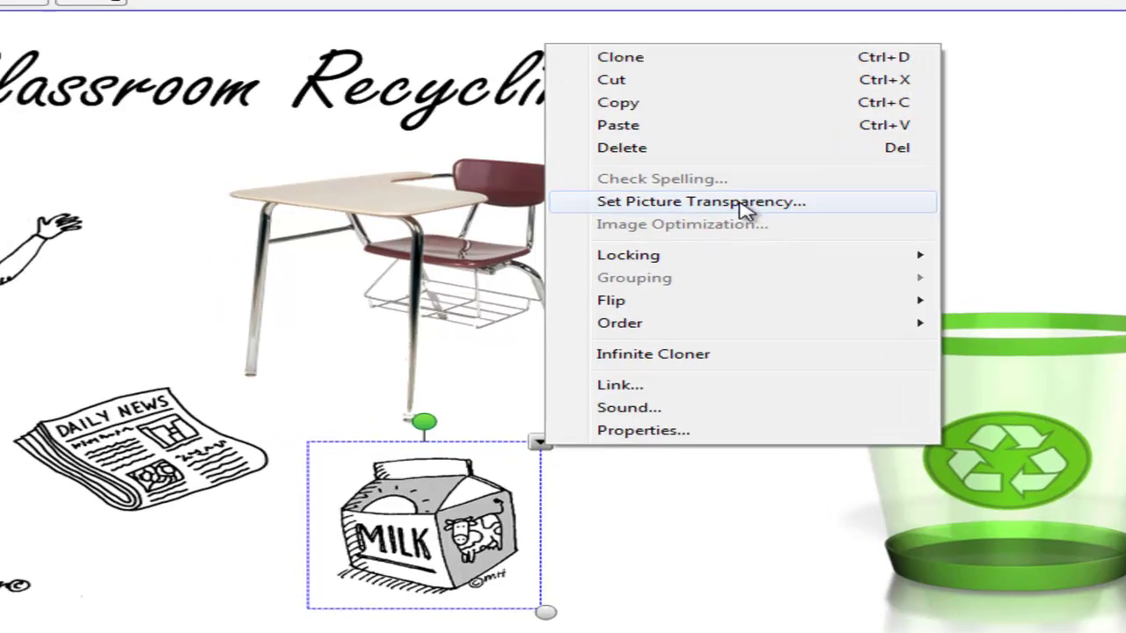
pyautogui.click(655, 198)
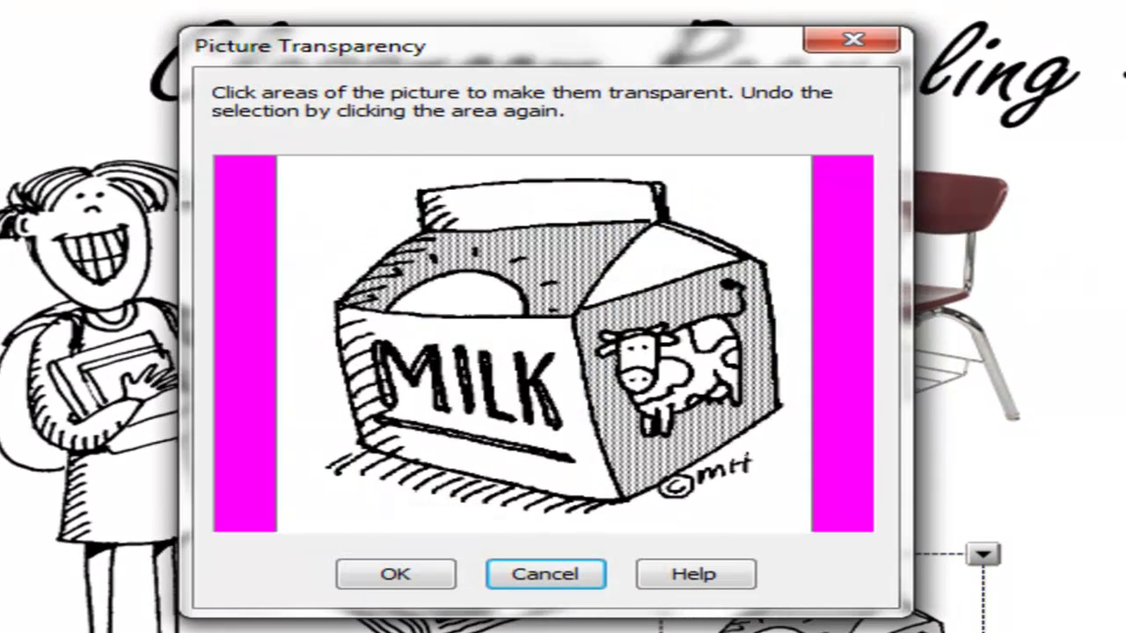
pyautogui.click(793, 333)
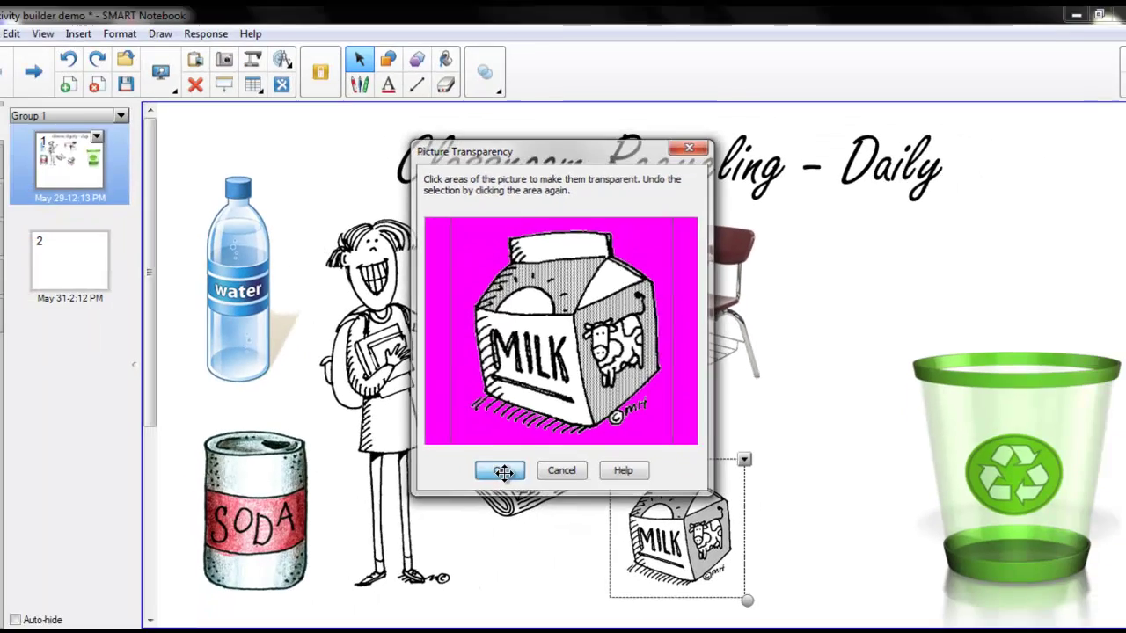
pyautogui.click(440, 553)
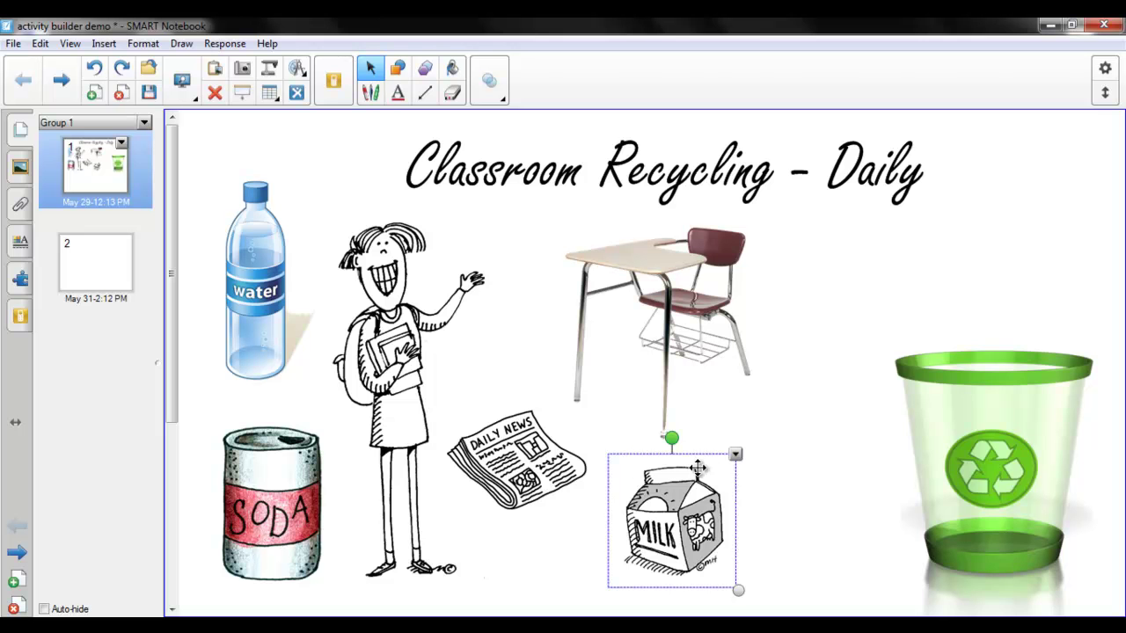
# Step: Set Locking to Allow Move on the milk carton and the newspaper pictures
pyautogui.click(736, 456)
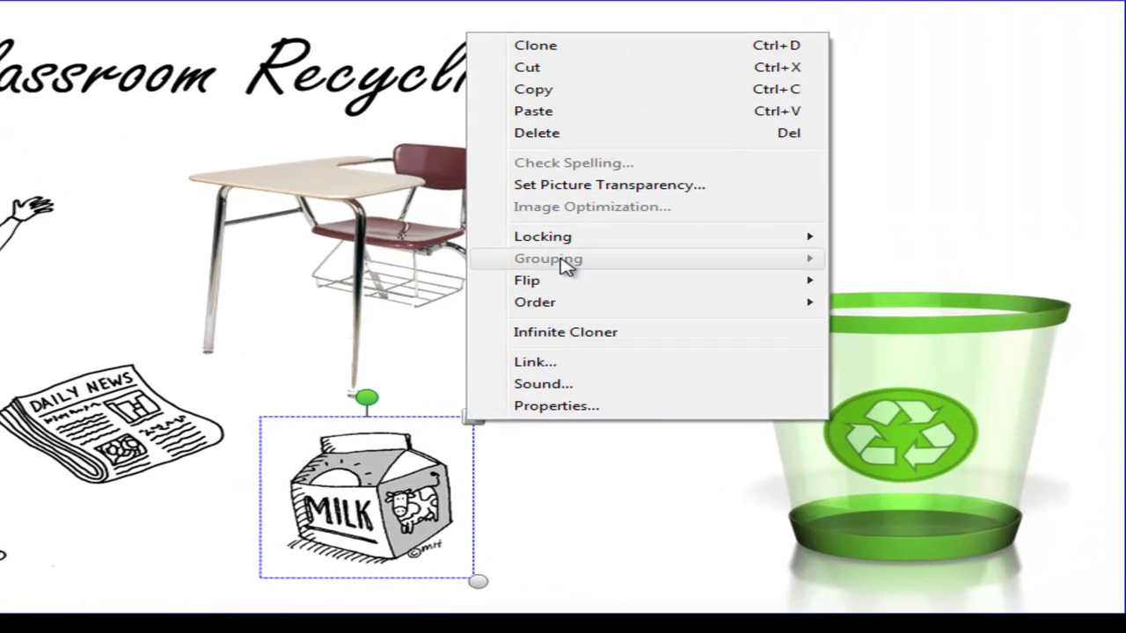
pyautogui.moveTo(687, 271)
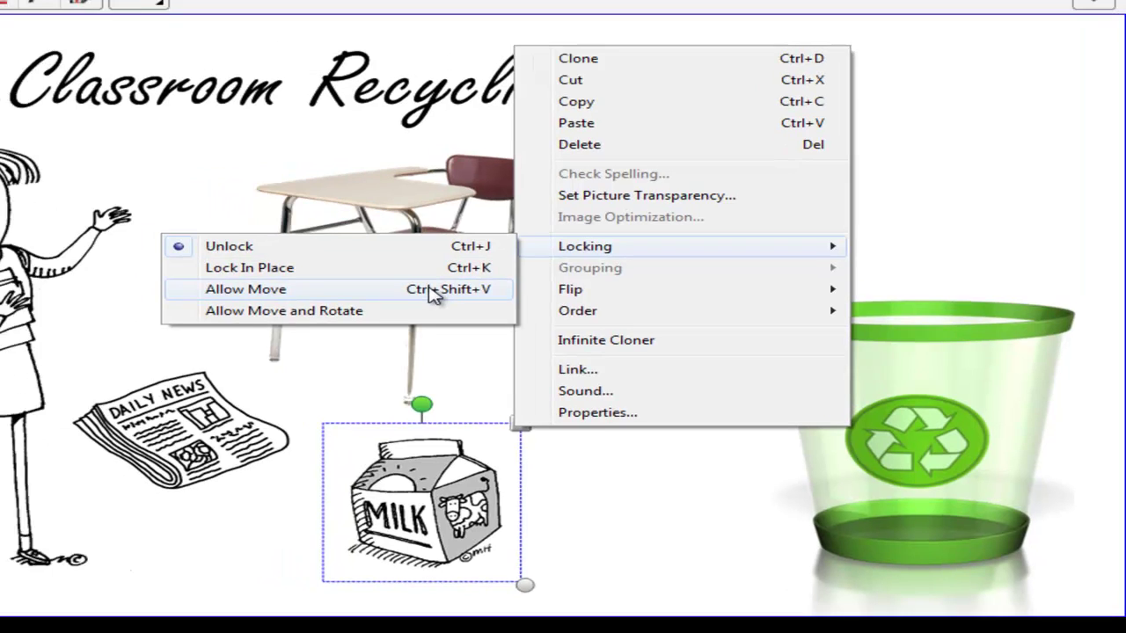
pyautogui.click(378, 280)
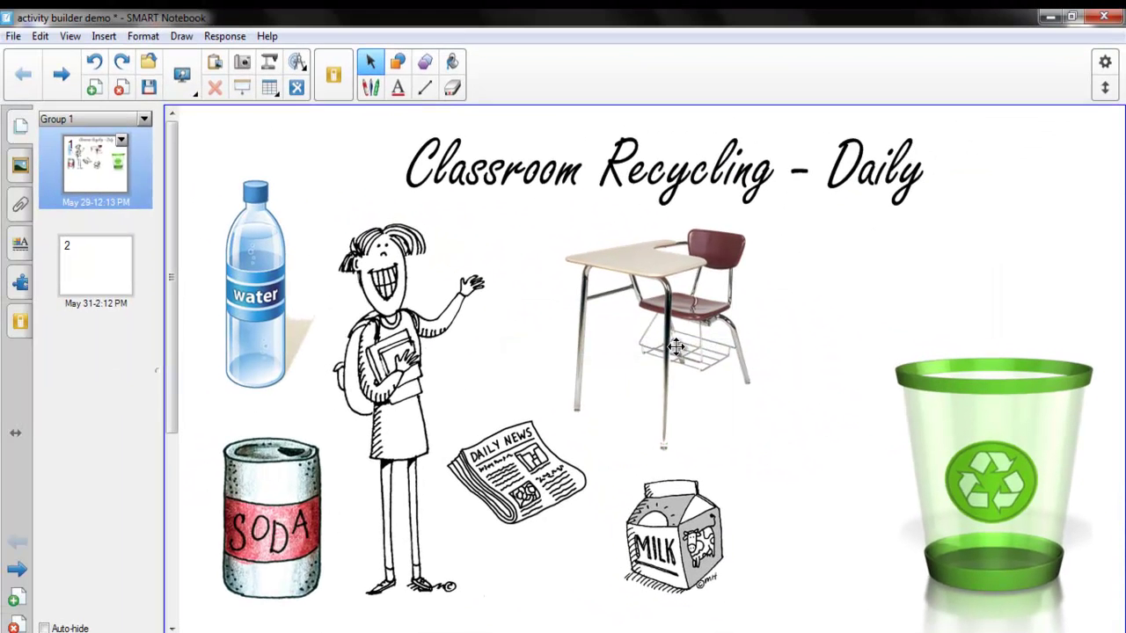
pyautogui.click(528, 459)
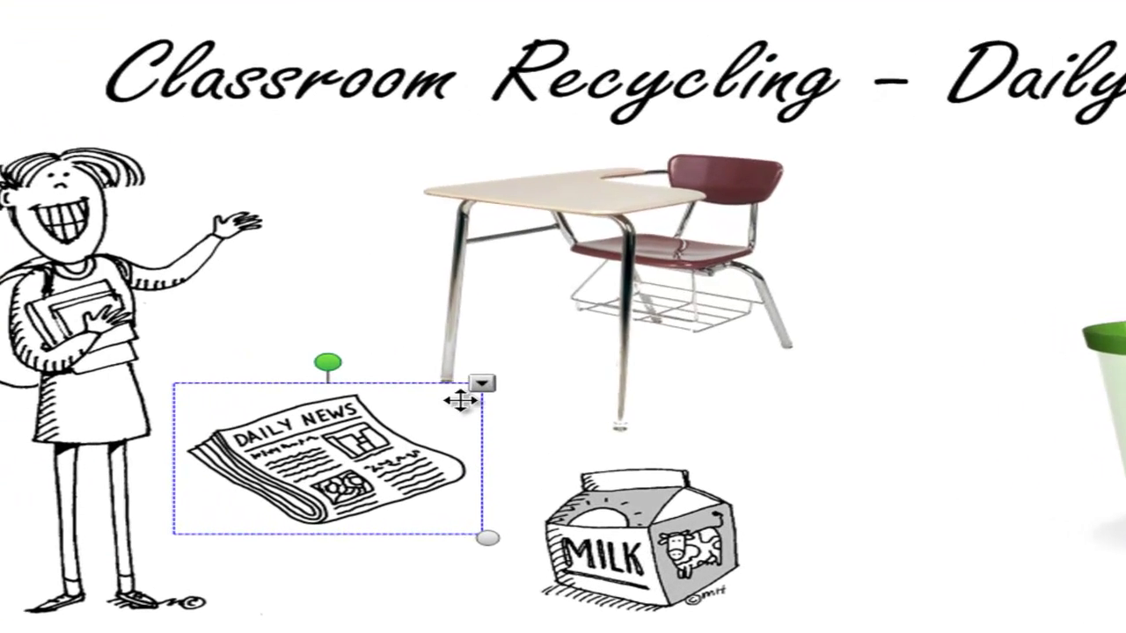
pyautogui.click(595, 413)
pyautogui.moveTo(613, 188)
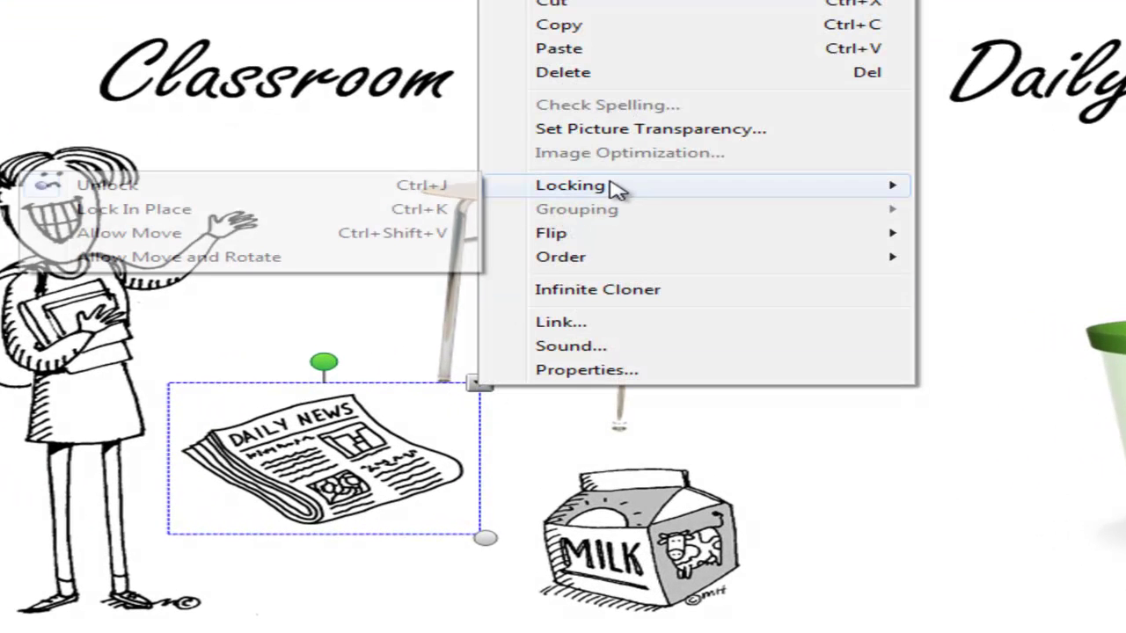
pyautogui.click(431, 232)
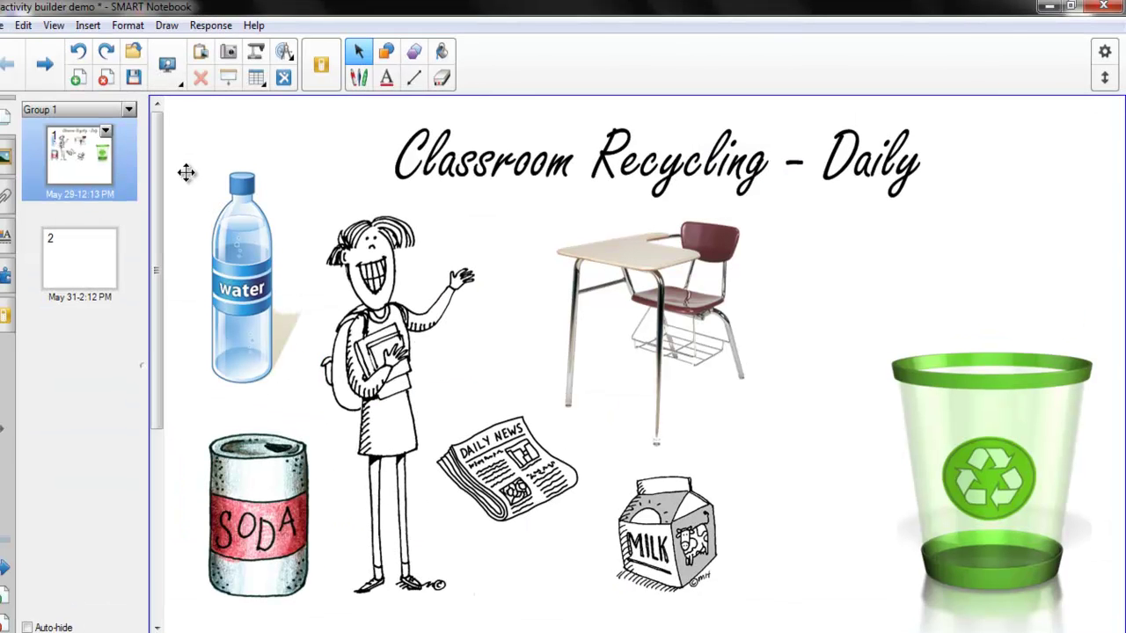
# Step: Lock all pictures except the bin to Allow Move, then deselect them
pyautogui.moveTo(181, 152); pyautogui.dragTo(781, 552)
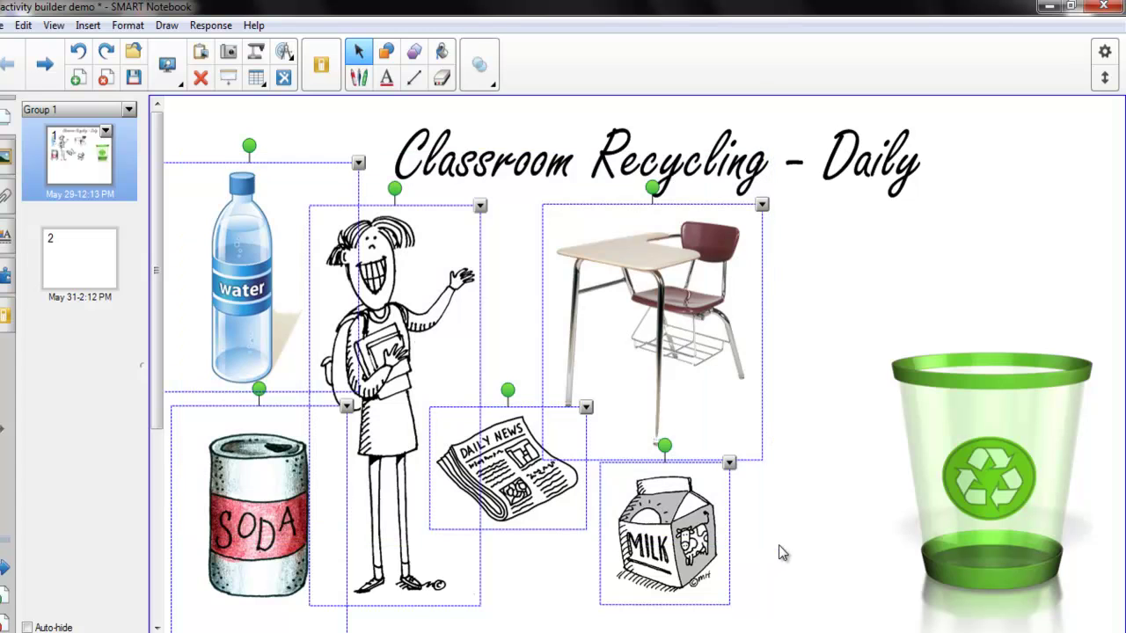
pyautogui.click(762, 206)
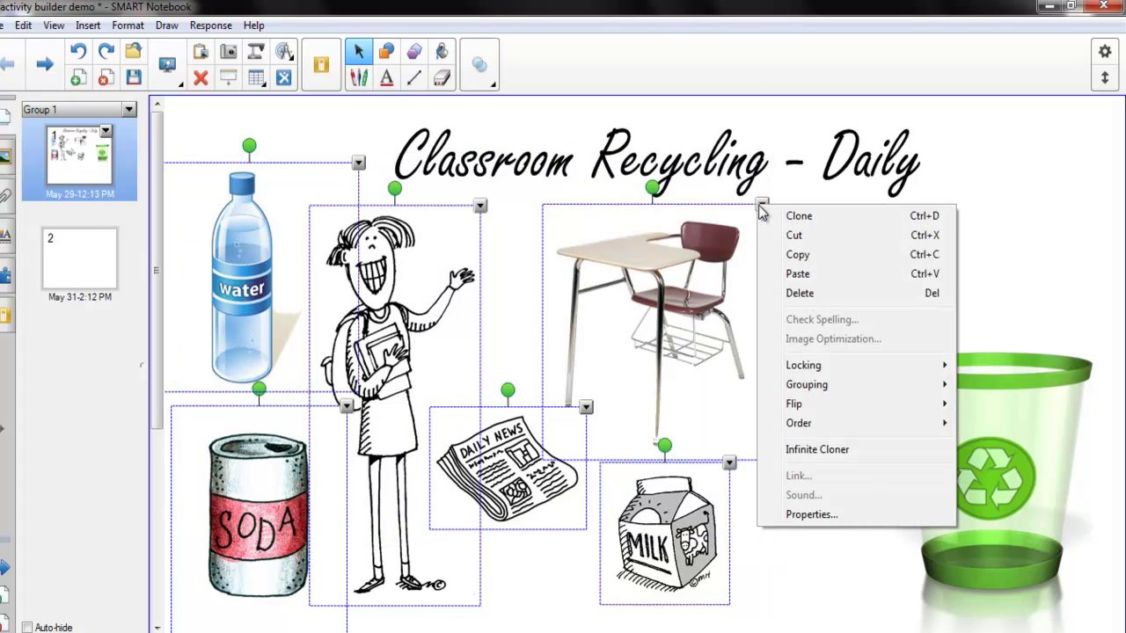
pyautogui.moveTo(814, 368)
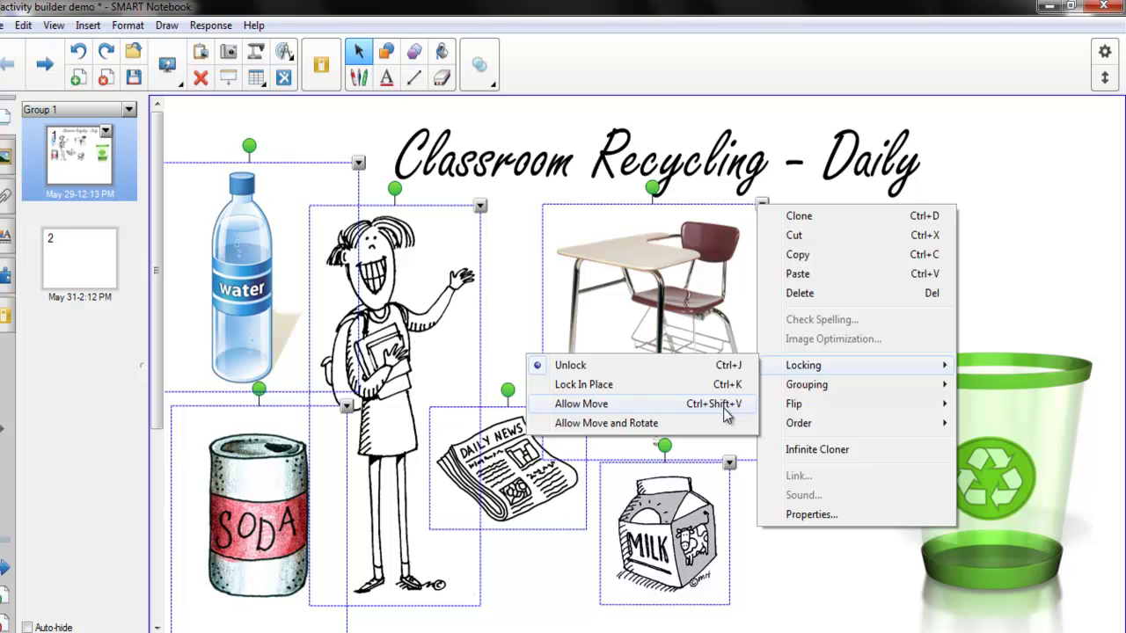
pyautogui.click(791, 546)
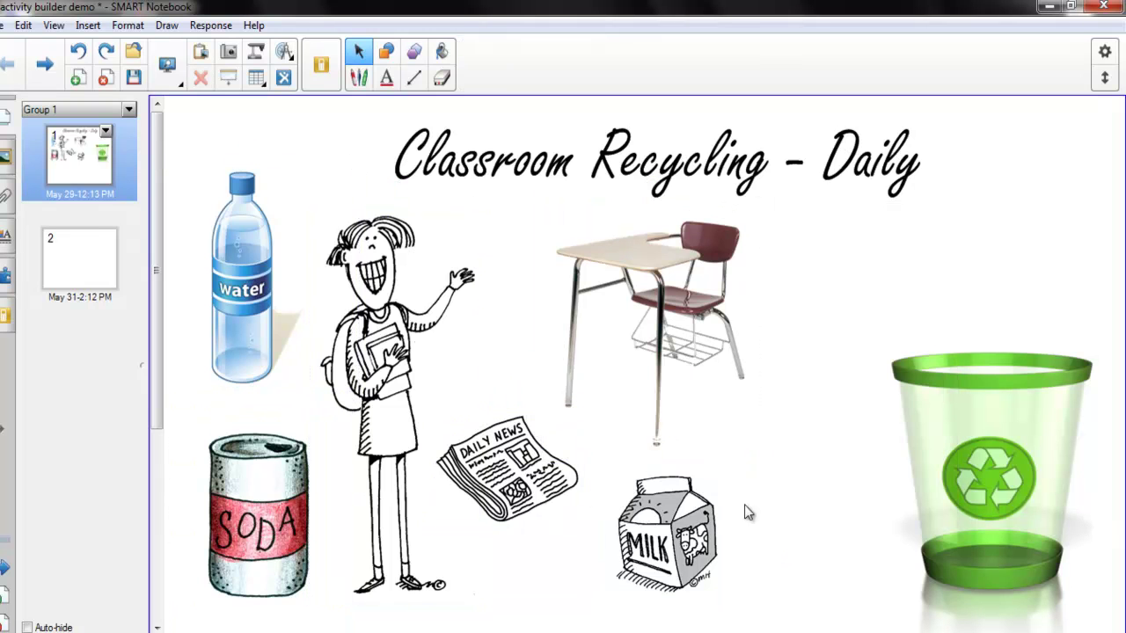
pyautogui.moveTo(187, 173); pyautogui.dragTo(774, 552)
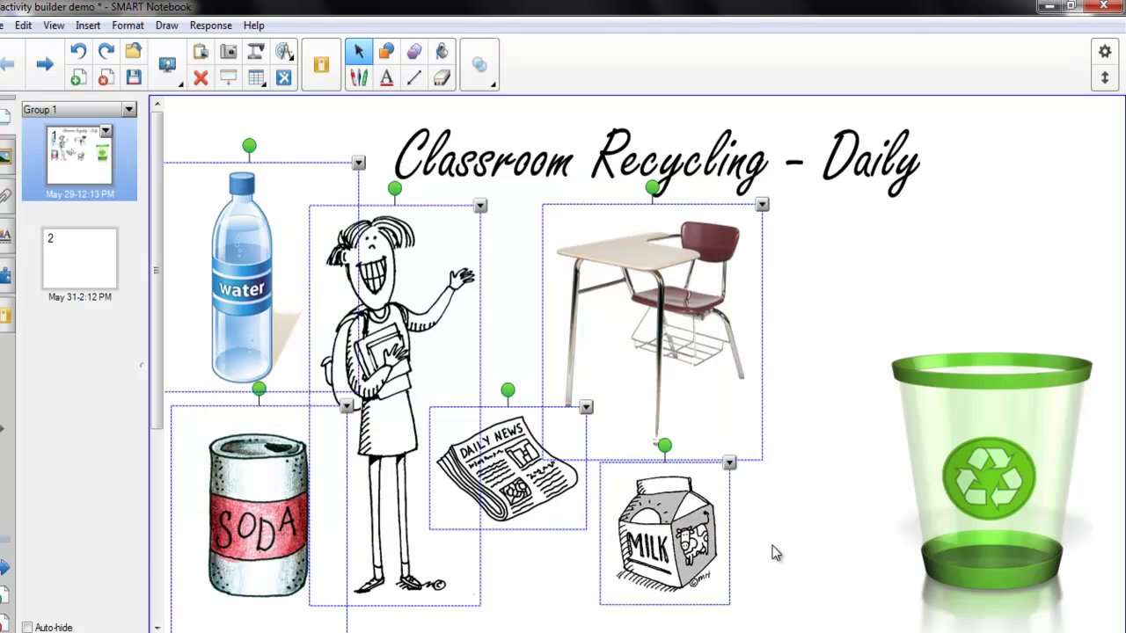
pyautogui.click(772, 552)
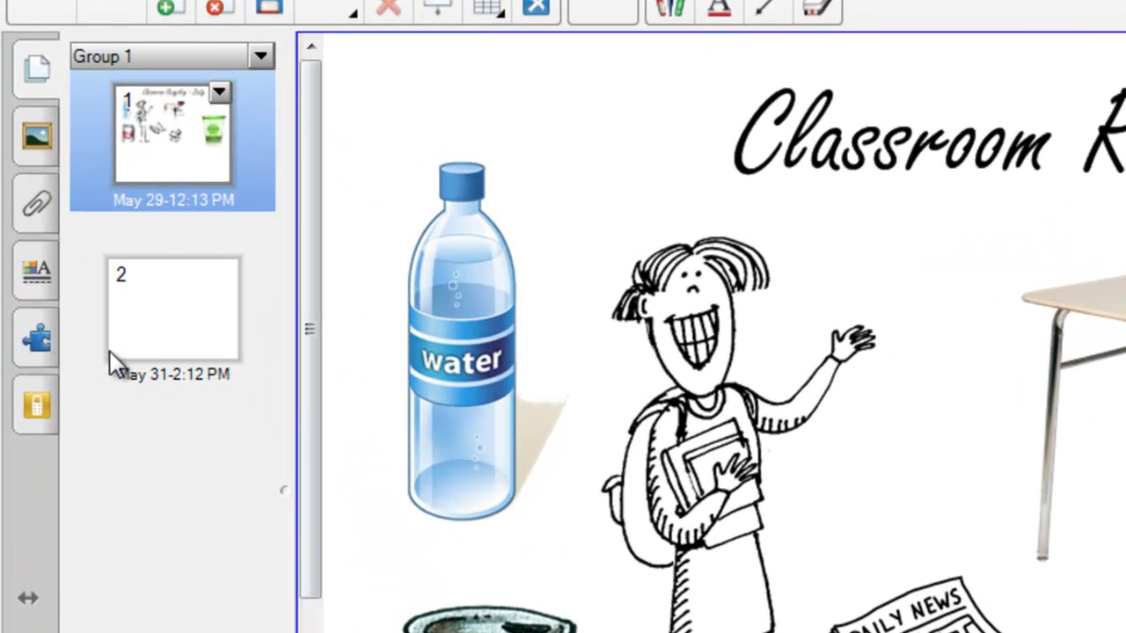
# Step: Make the recycling bin an Activity Builder object and start editing its accept/reject lists
pyautogui.click(42, 340)
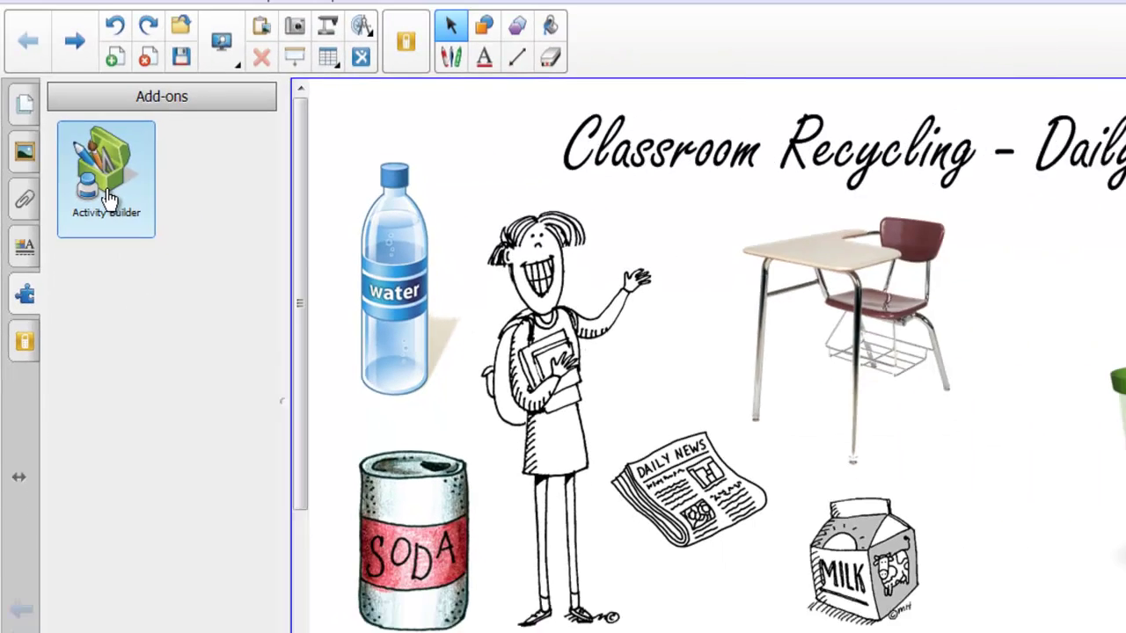
pyautogui.click(105, 198)
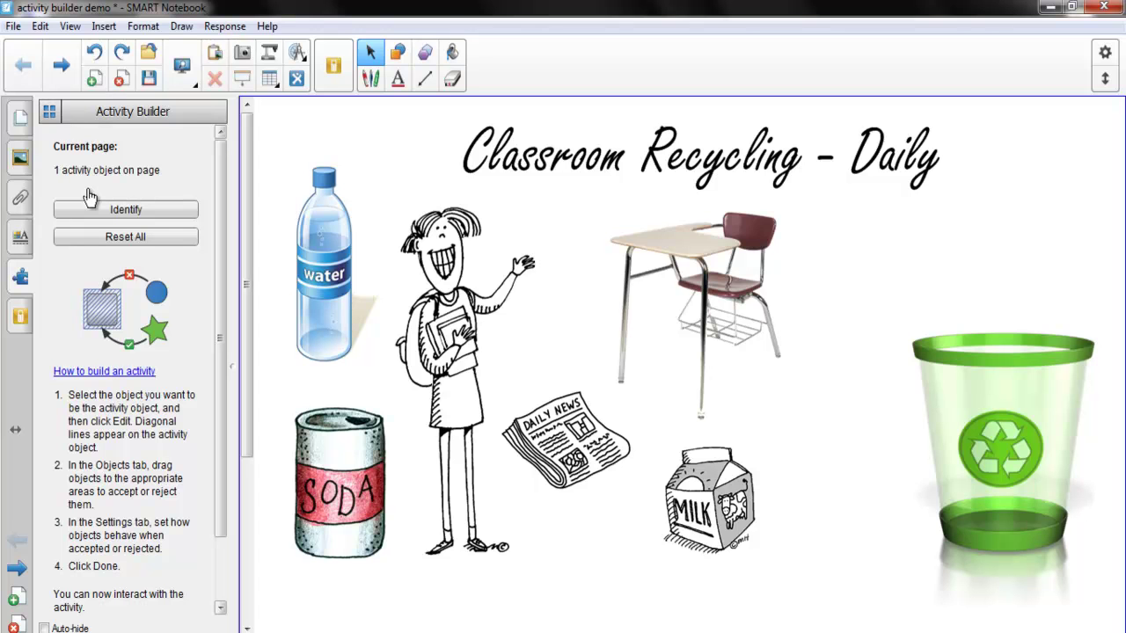
pyautogui.click(967, 416)
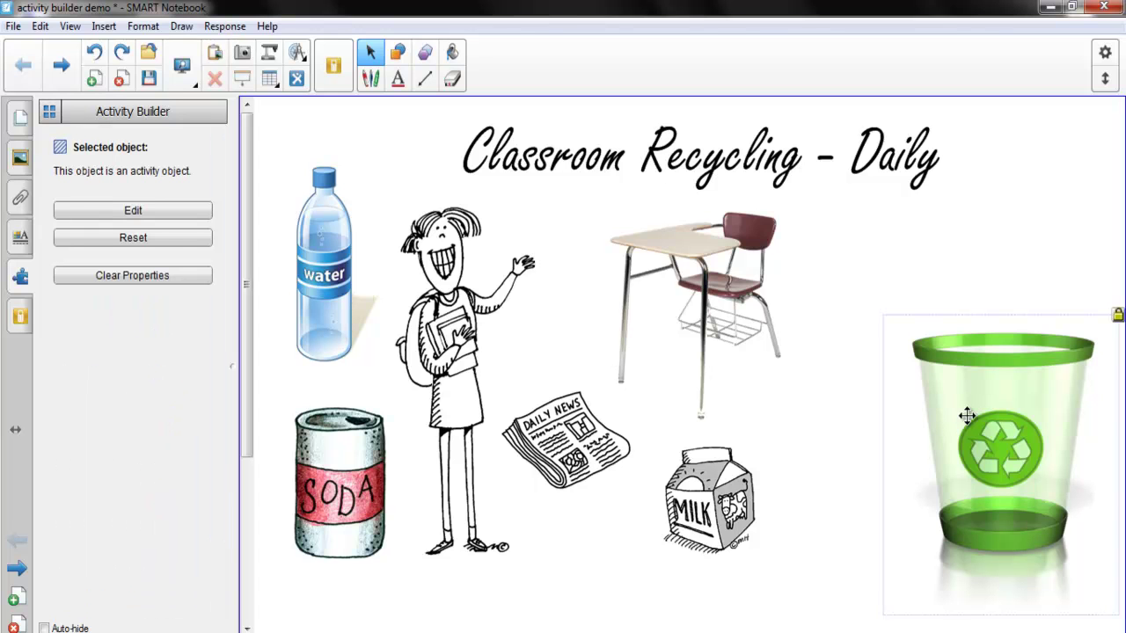
pyautogui.click(204, 218)
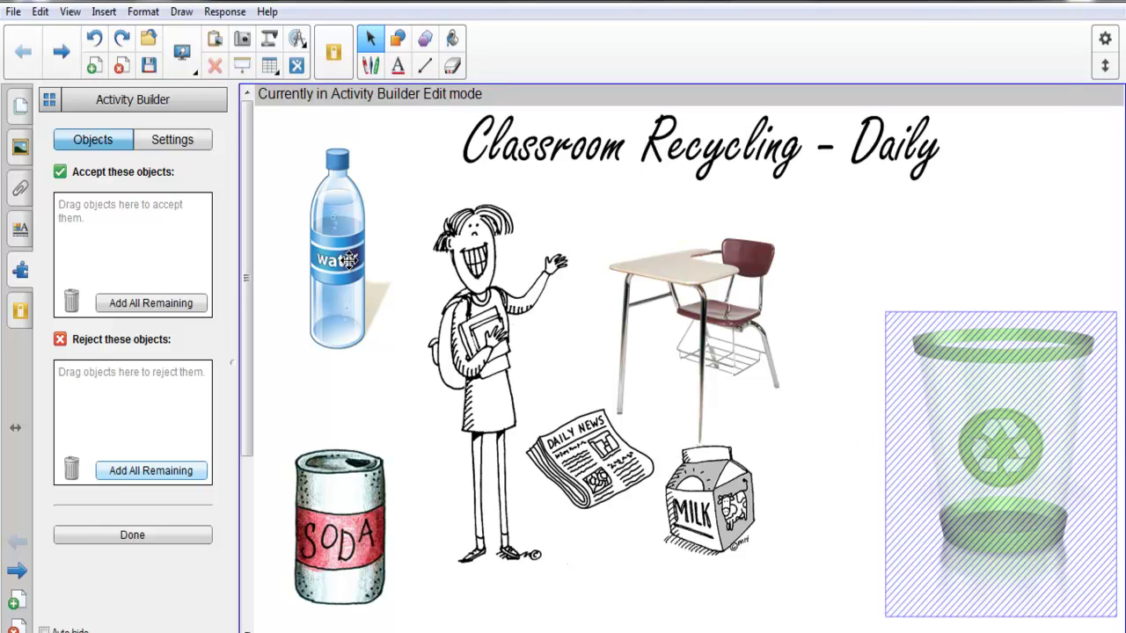
# Step: Accept the water bottle, soda can, newspaper and milk carton; reject all remaining objects except the title
pyautogui.moveTo(349, 259); pyautogui.dragTo(117, 250)
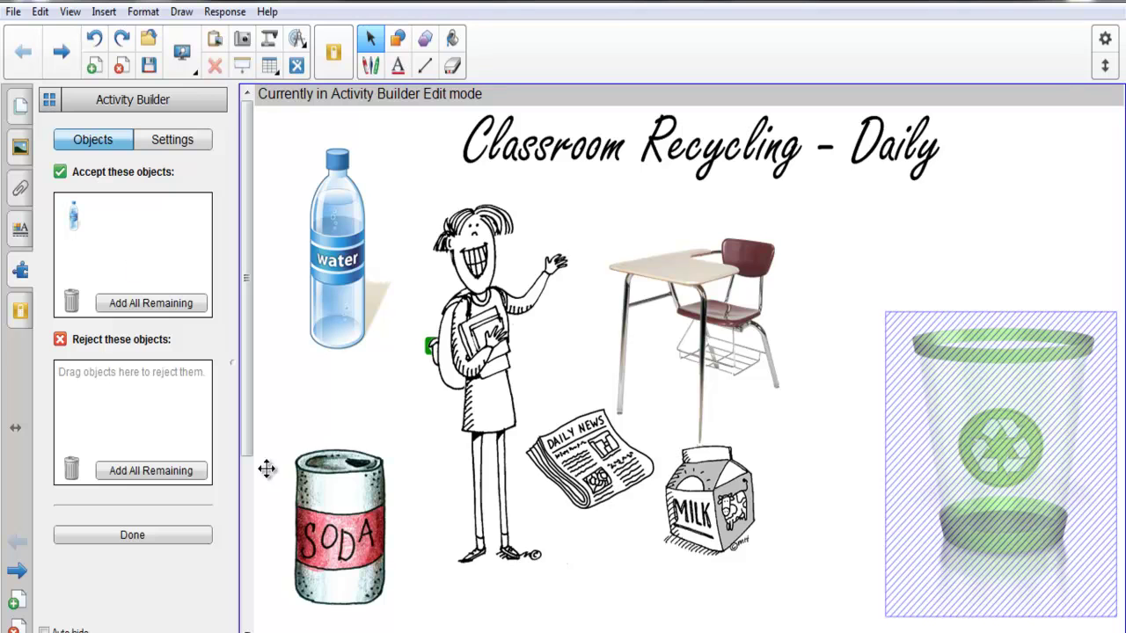
pyautogui.moveTo(327, 524); pyautogui.dragTo(120, 231)
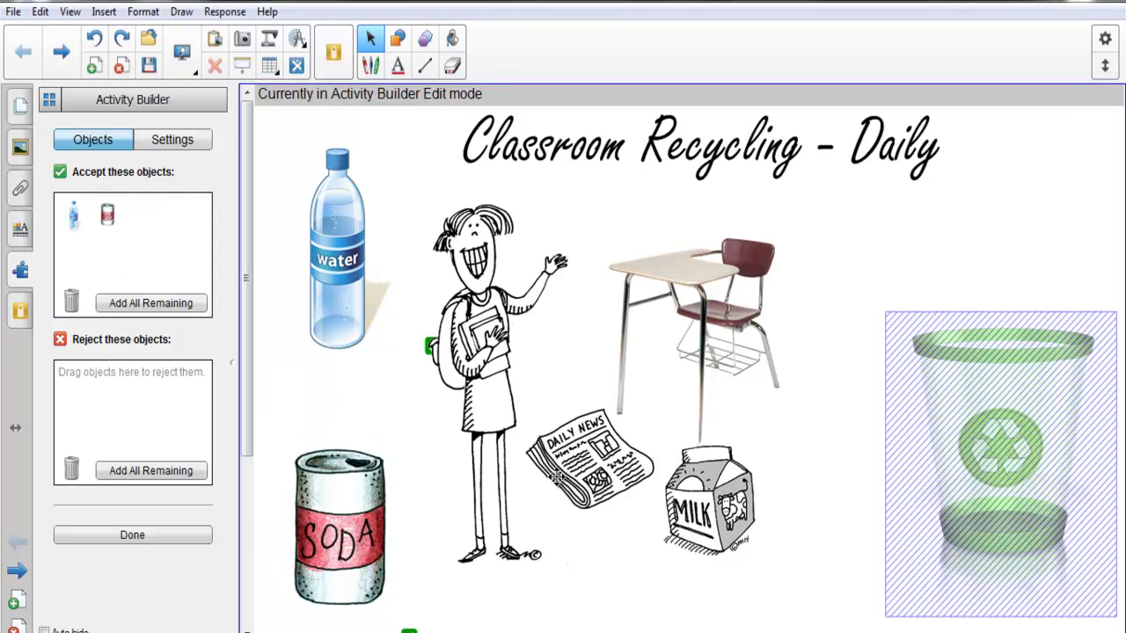
pyautogui.moveTo(562, 473); pyautogui.dragTo(155, 246)
pyautogui.moveTo(707, 500); pyautogui.dragTo(197, 246)
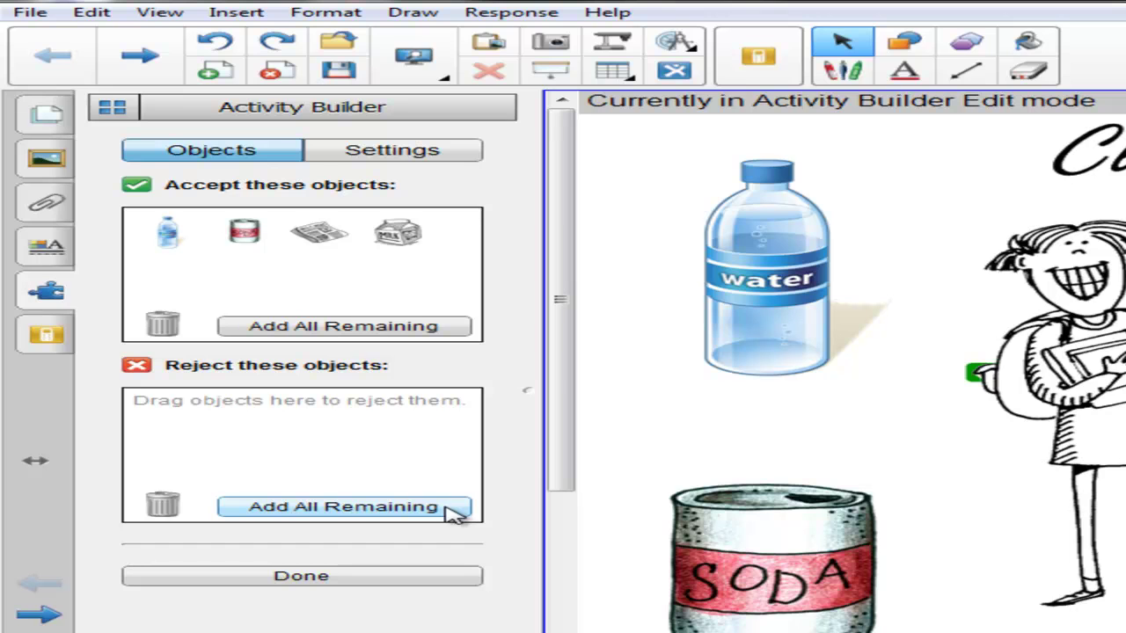
pyautogui.click(343, 506)
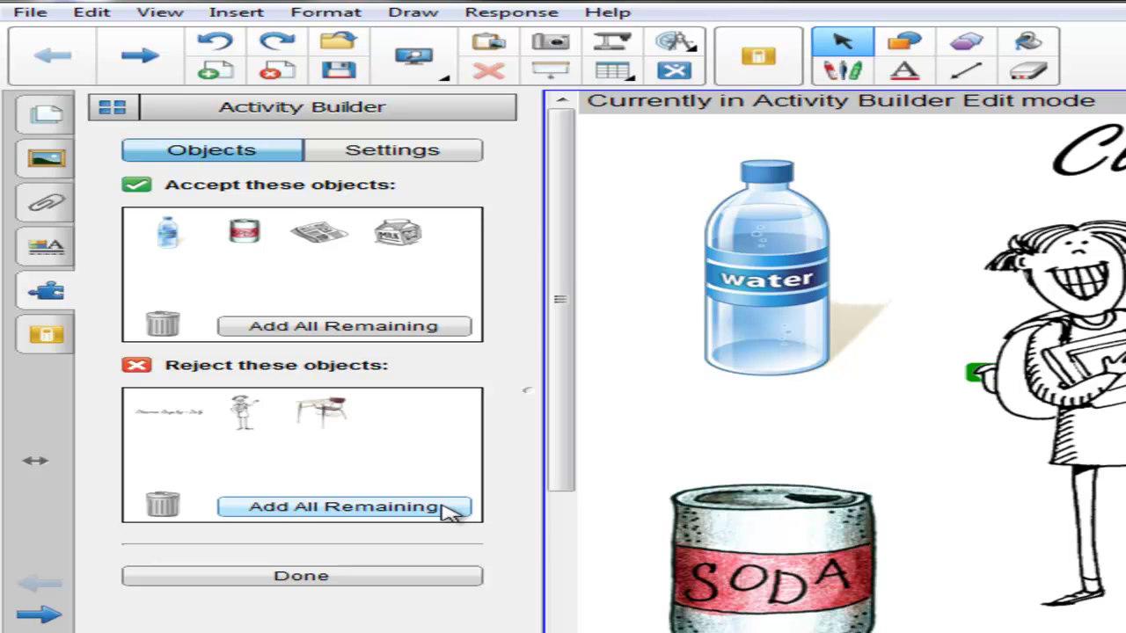
pyautogui.moveTo(176, 420); pyautogui.dragTo(164, 510)
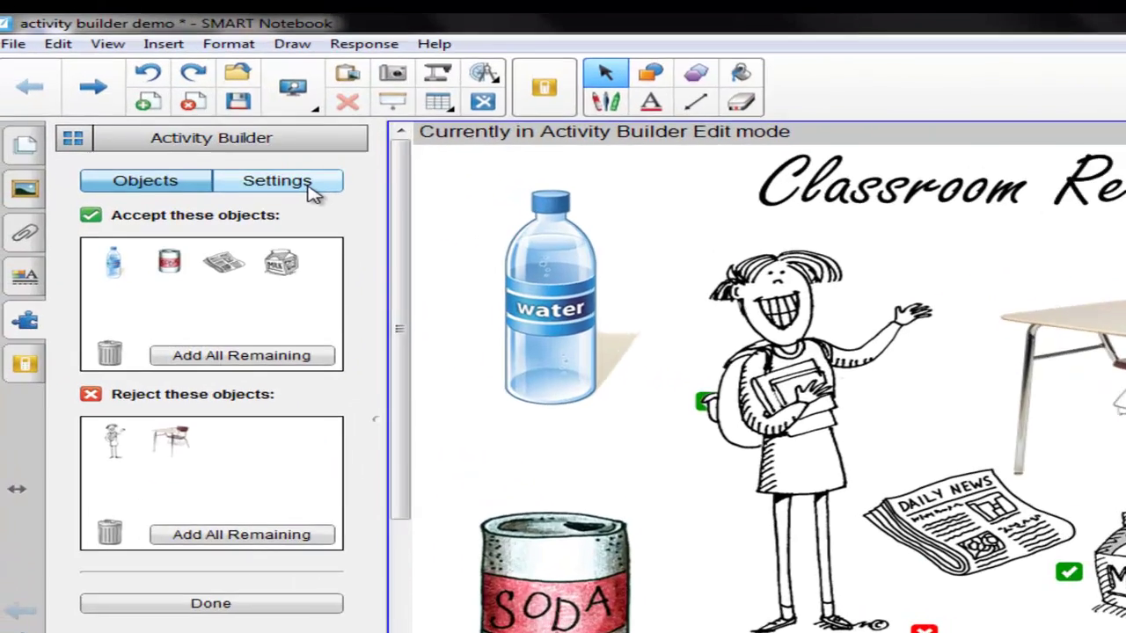
# Step: In Activity Builder Settings, choose Fade Out for accepted and Bounce Back for rejected objects
pyautogui.click(308, 187)
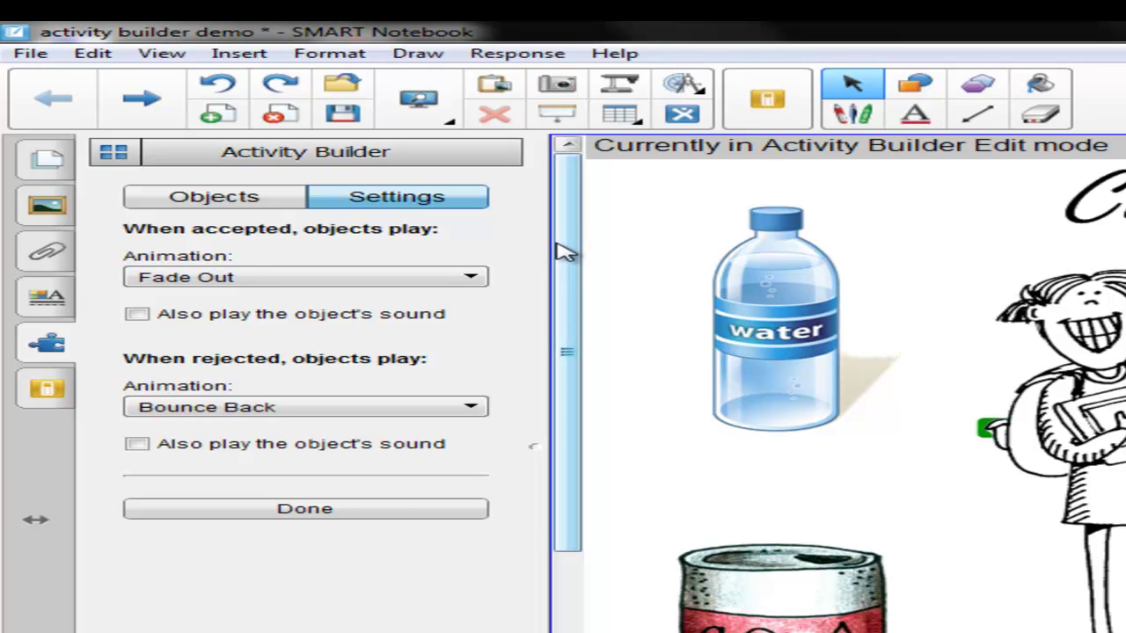
pyautogui.click(475, 278)
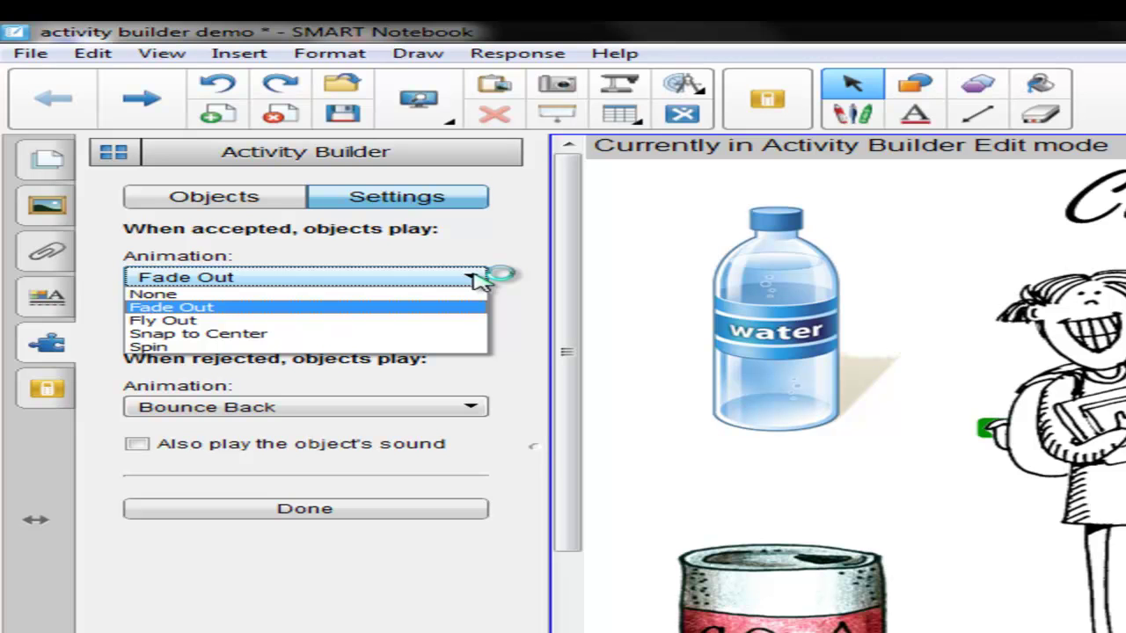
pyautogui.click(475, 278)
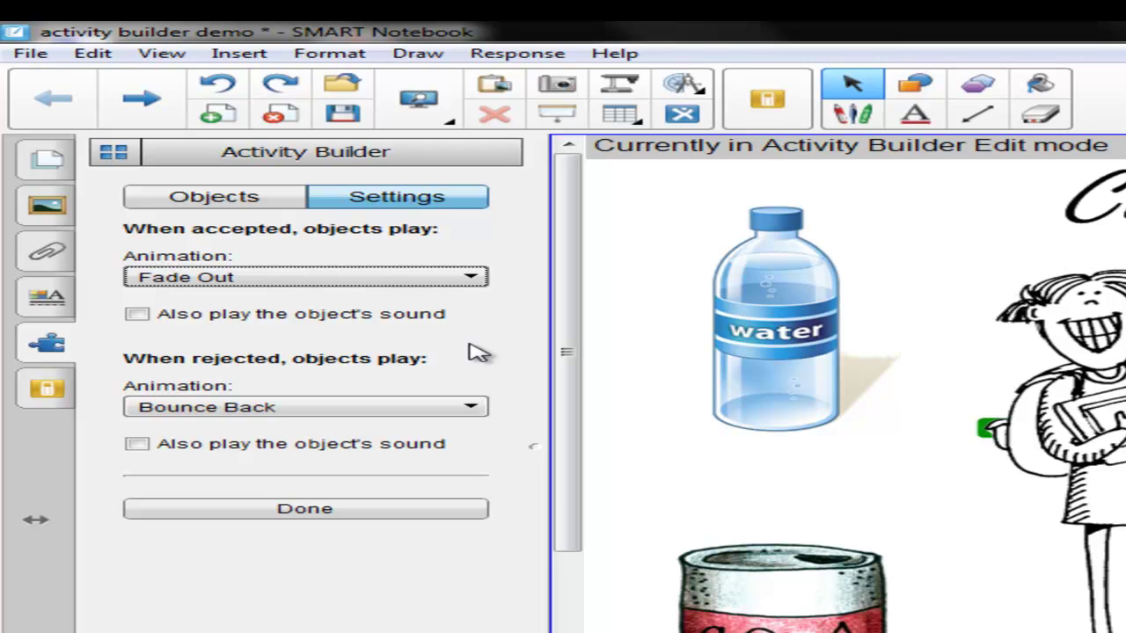
pyautogui.click(473, 406)
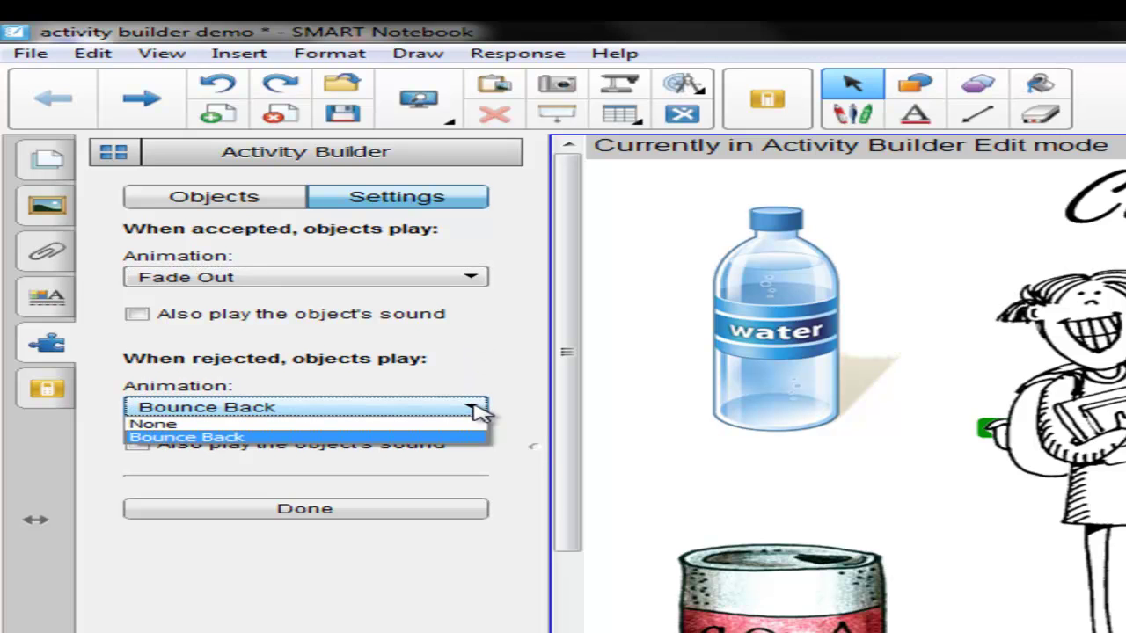
pyautogui.click(480, 410)
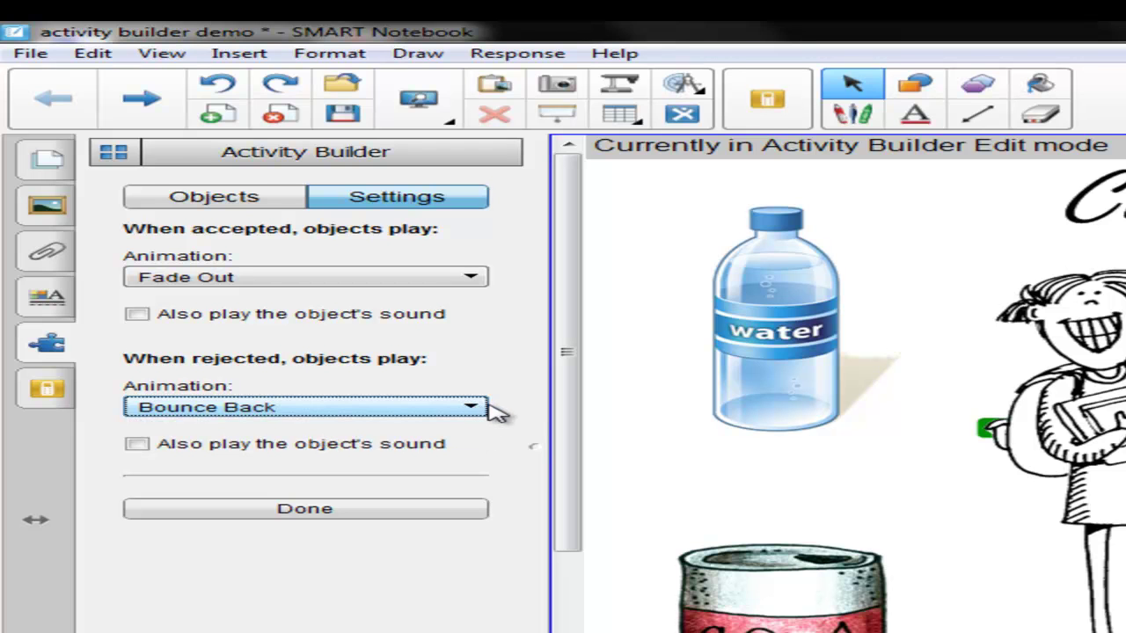